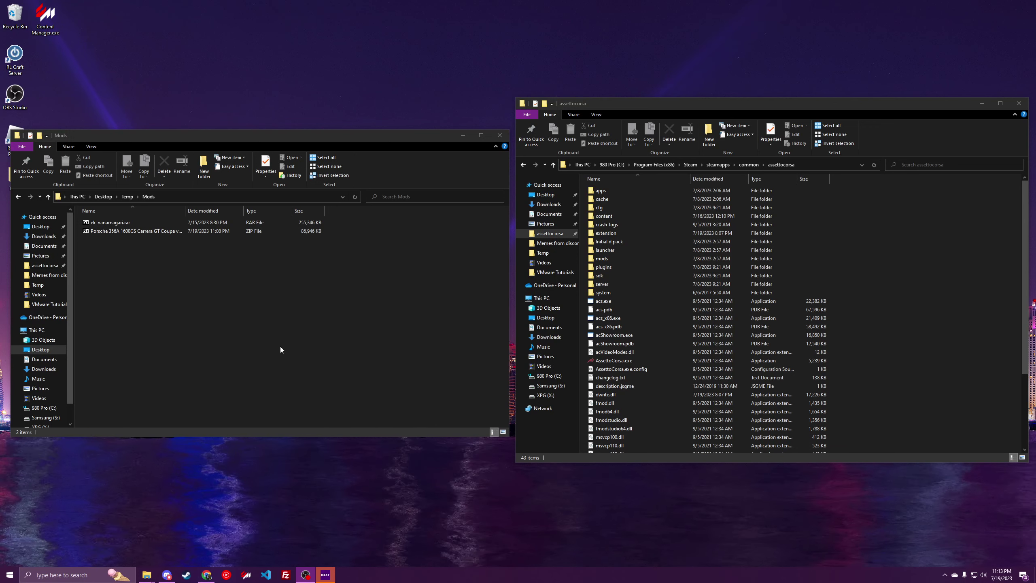
Look over the two mod archives and read the assettocorsa game folder's full path.
left_click(110, 223)
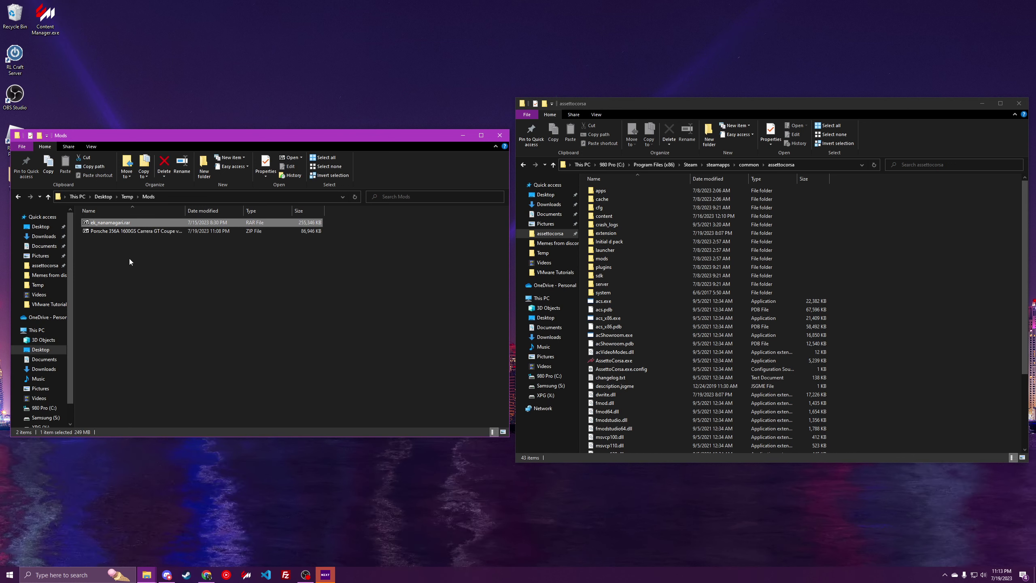
left_click(112, 234)
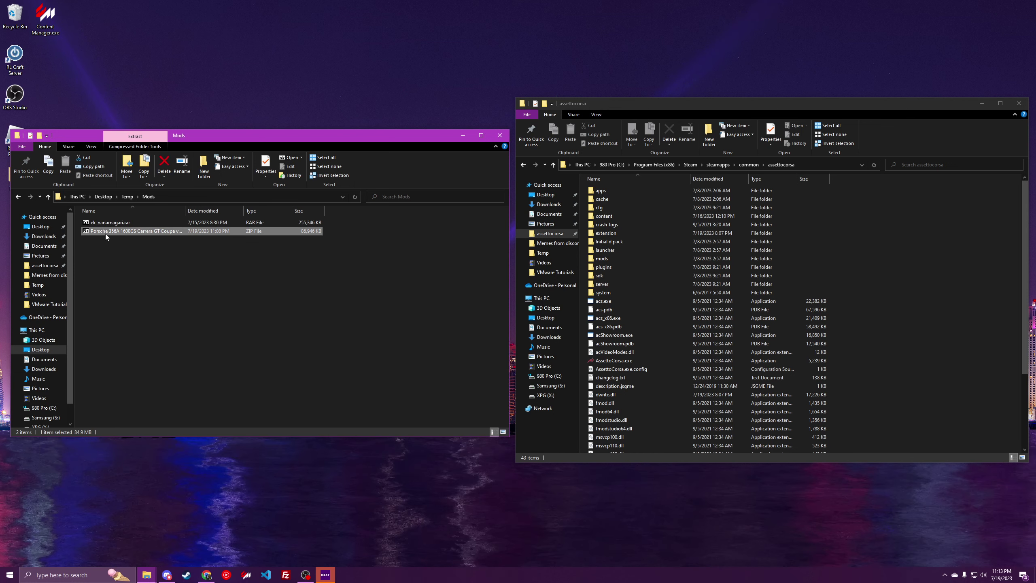
left_click(170, 282)
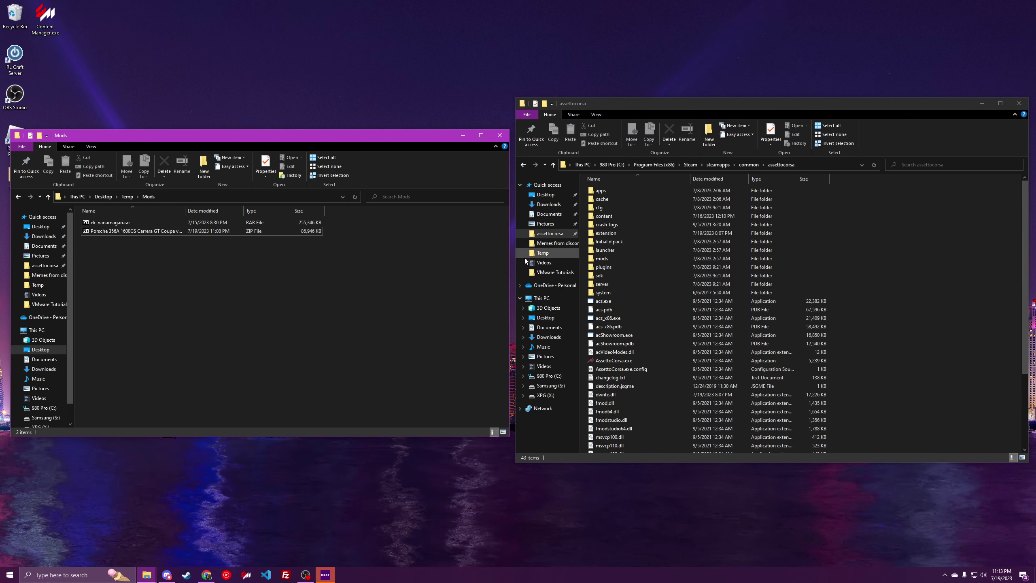
left_click(798, 163)
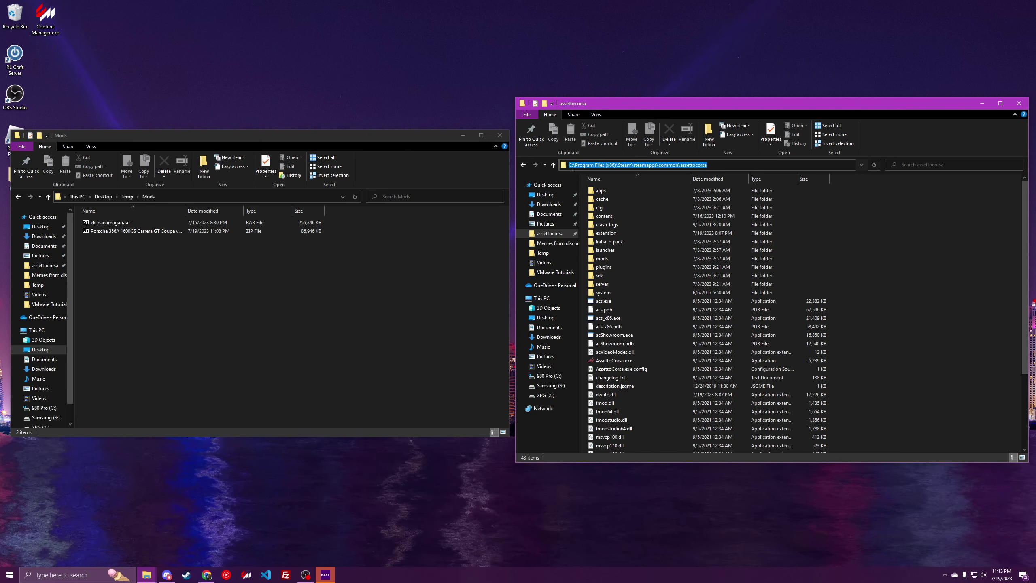
left_click(572, 165)
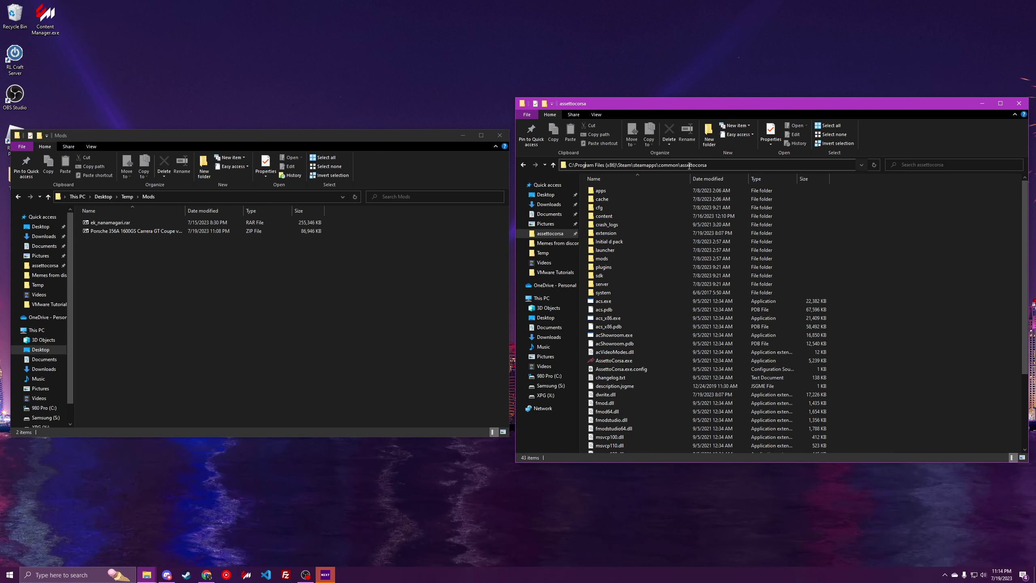
left_click(606, 192)
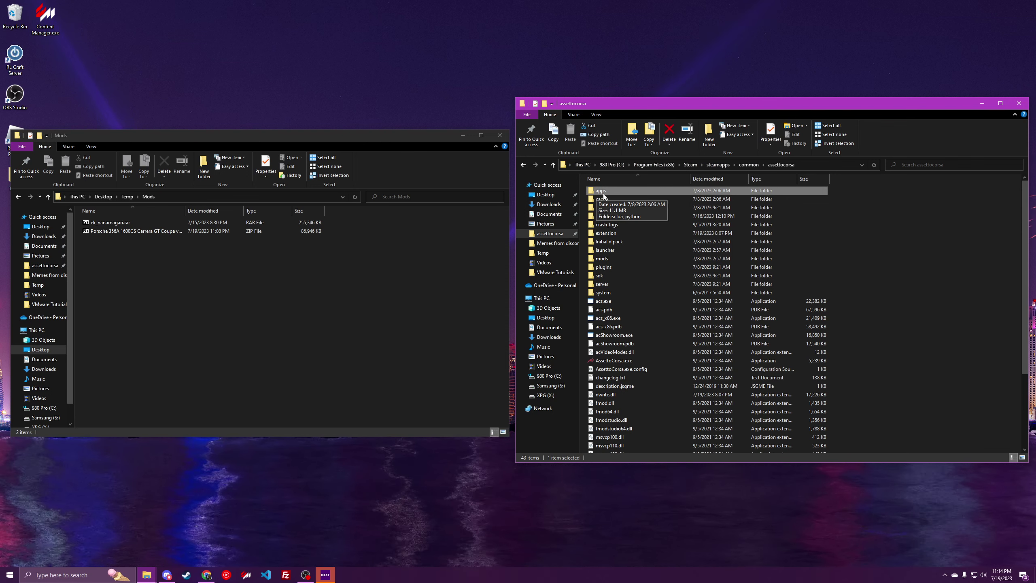
left_click(880, 229)
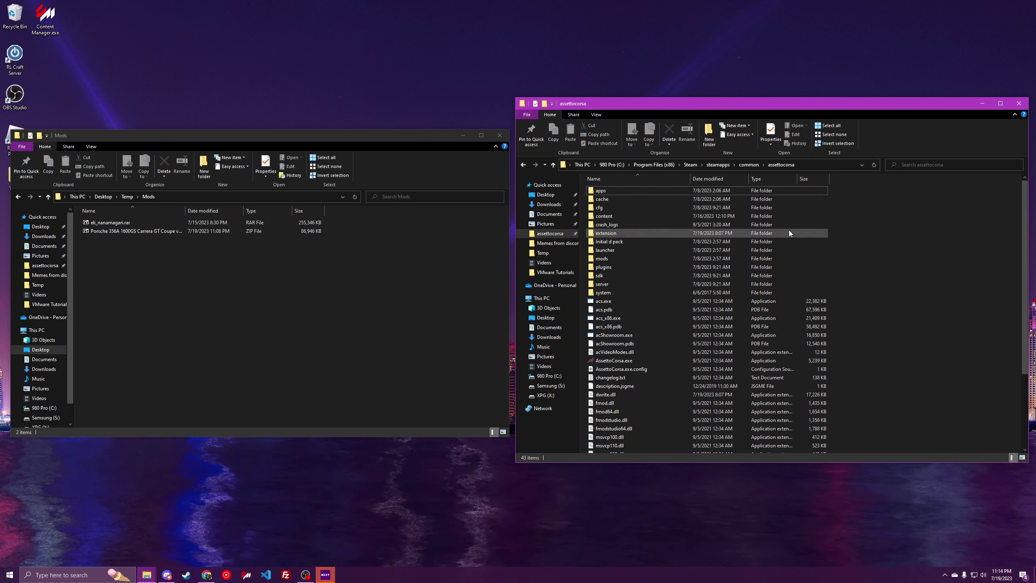
Open the content folder and read the cars folder's location in its Properties.
double_click(604, 216)
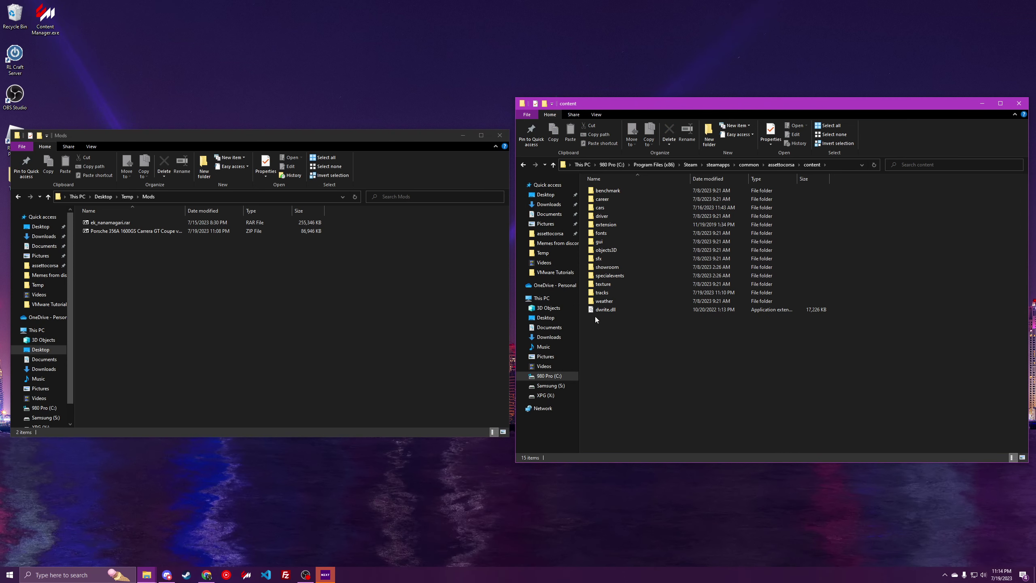
right_click(602, 295)
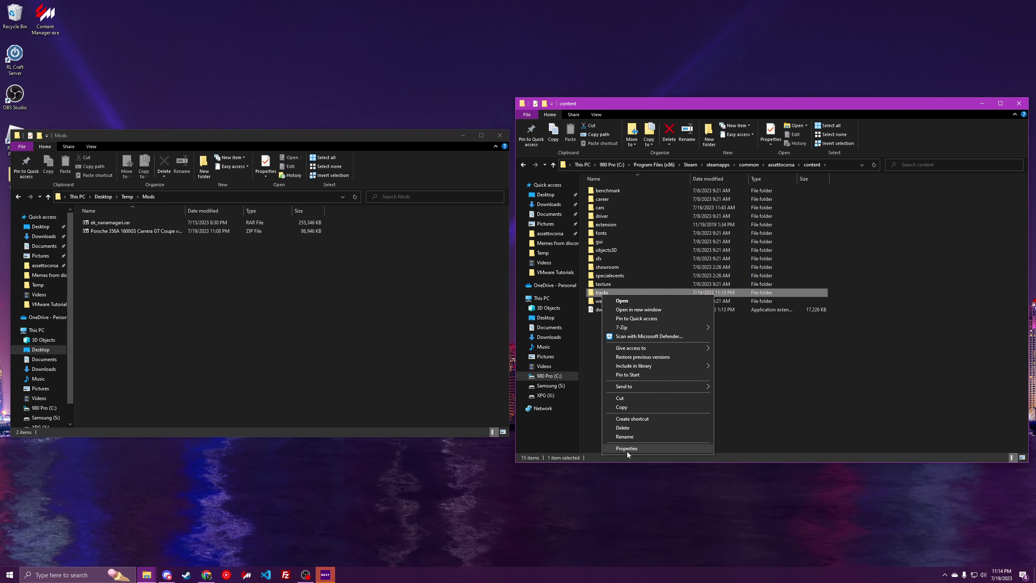
left_click(605, 229)
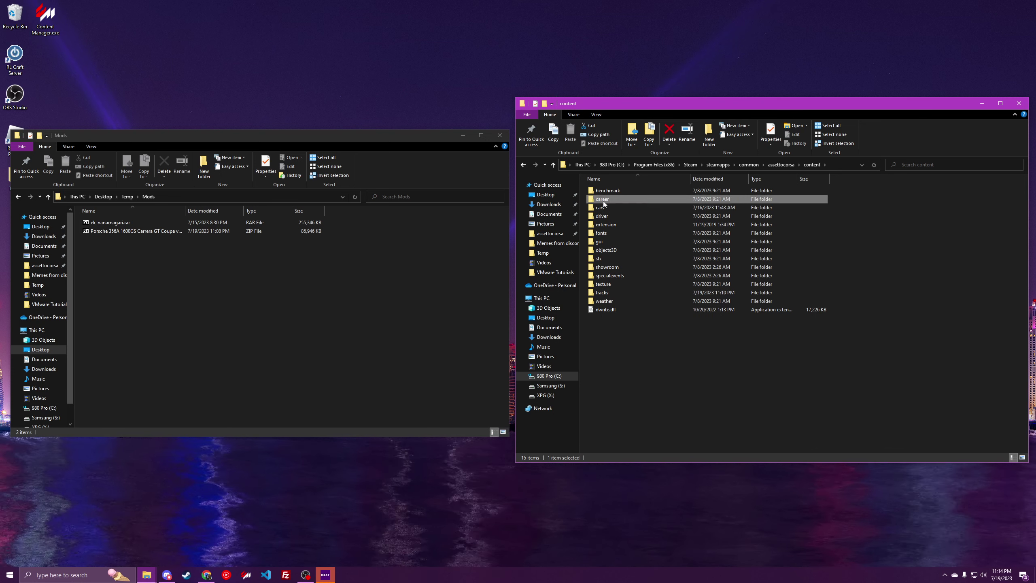
right_click(604, 207)
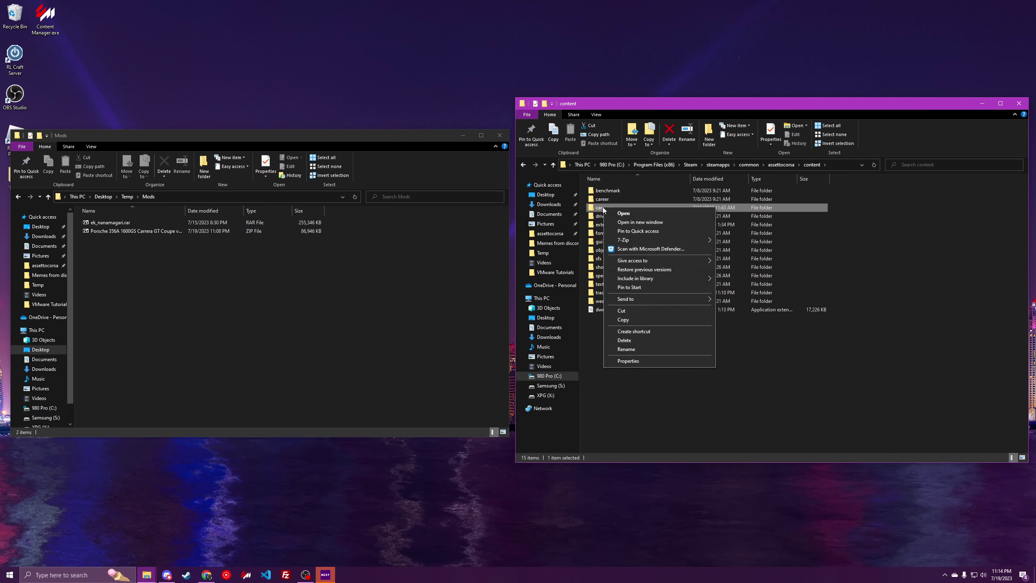
left_click(634, 362)
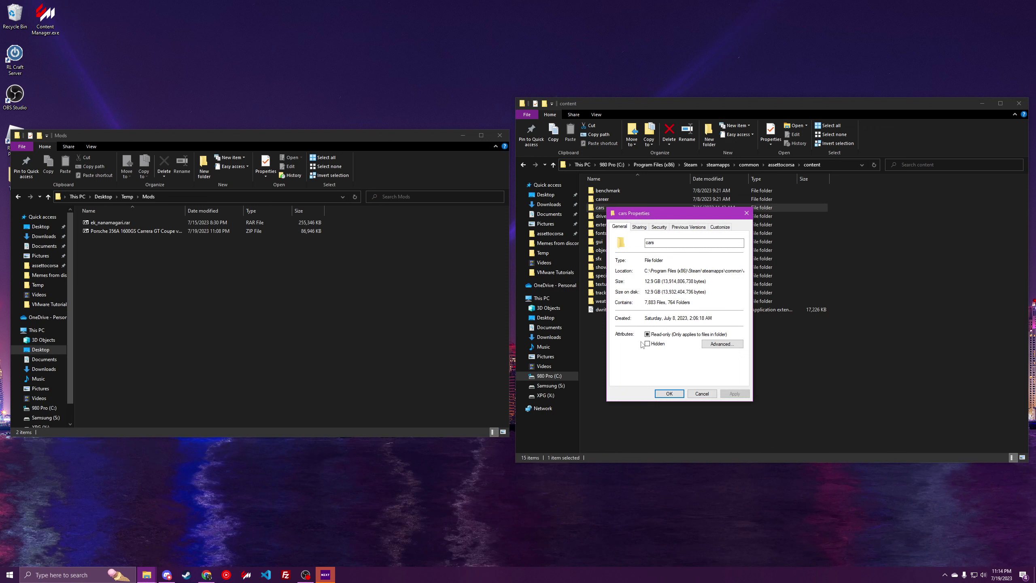
left_click_drag(645, 271, 751, 280)
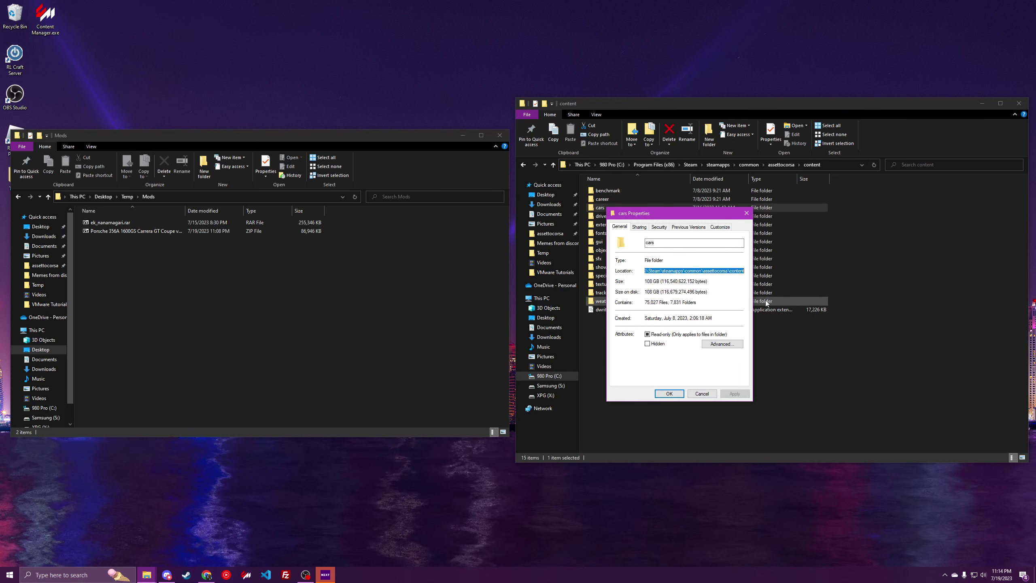
left_click(746, 213)
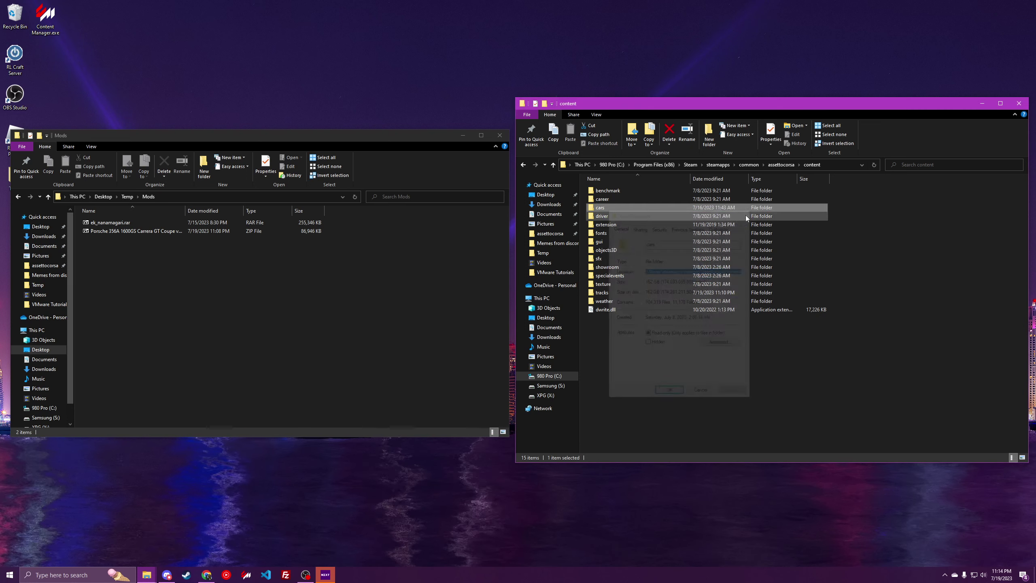
Select the Porsche 356A ZIP in Mods and widen the Name column to show its full name.
left_click(337, 329)
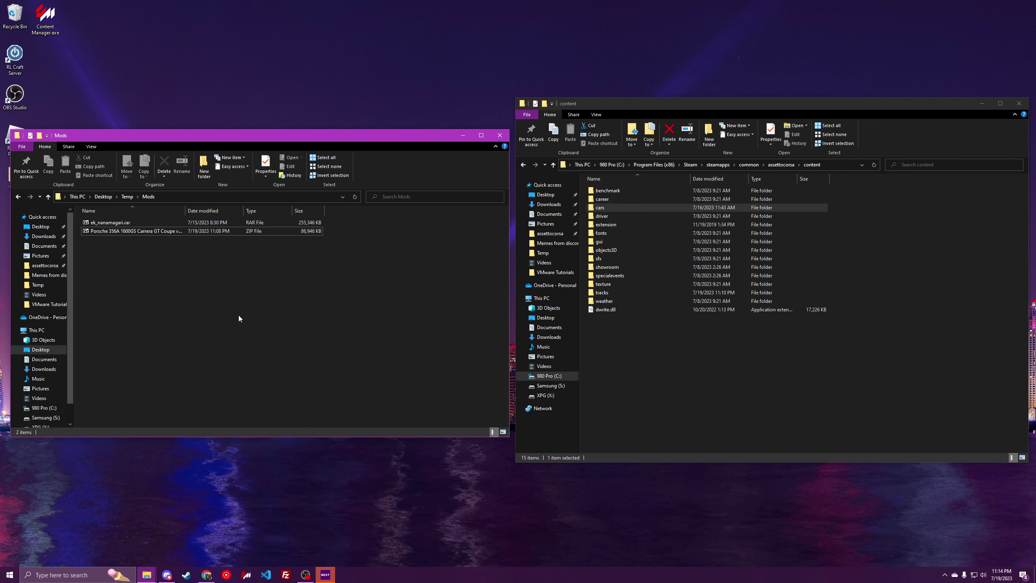
left_click(100, 234)
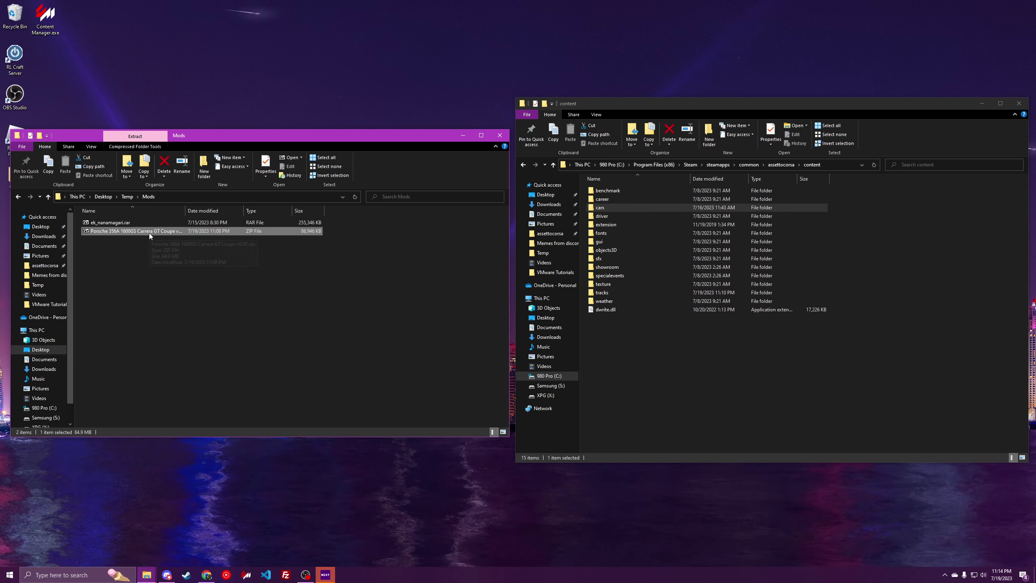
left_click_drag(184, 211, 248, 212)
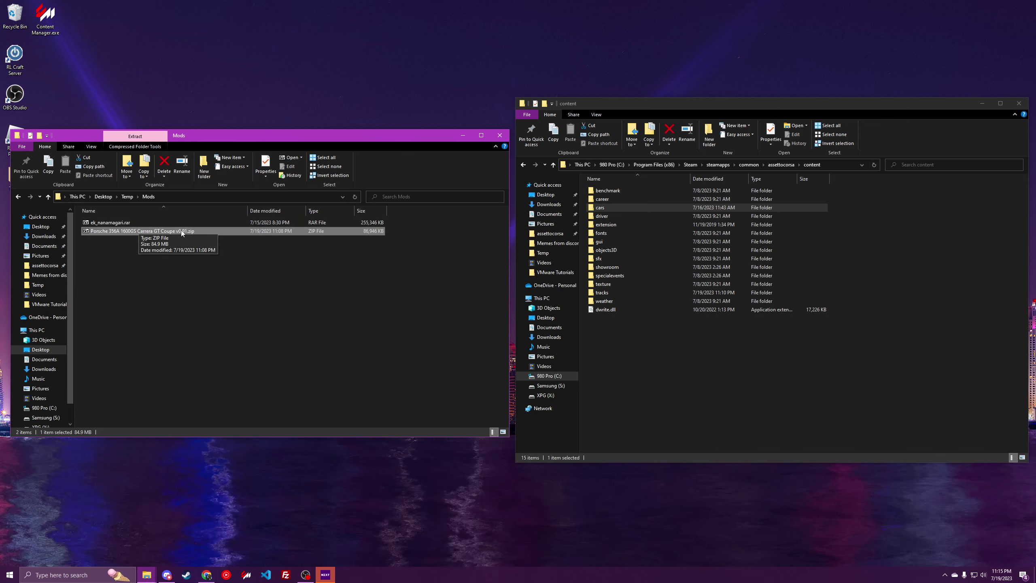
Use Open with on the Porsche ZIP to look for another app on this PC.
right_click(181, 230)
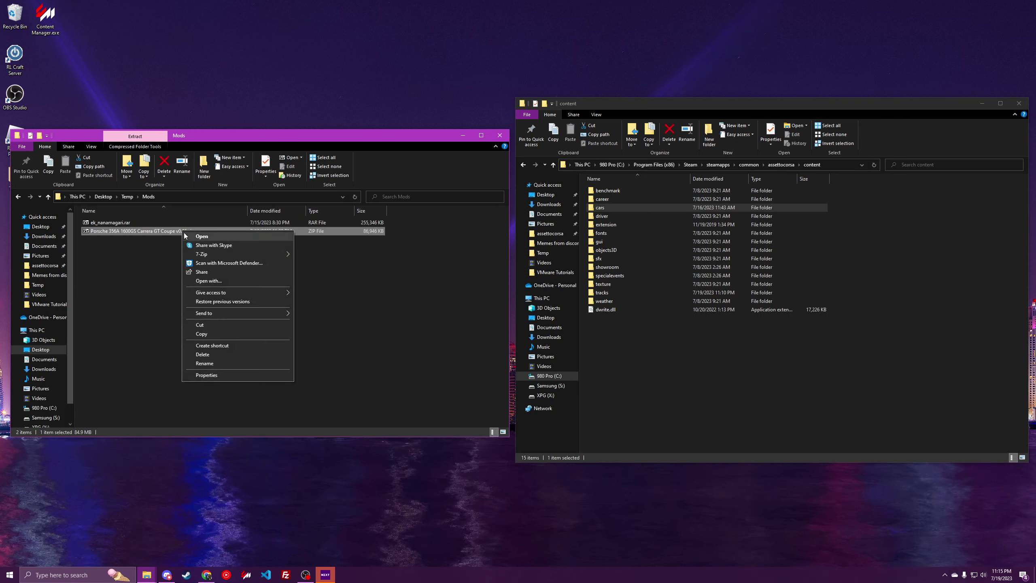
left_click(207, 282)
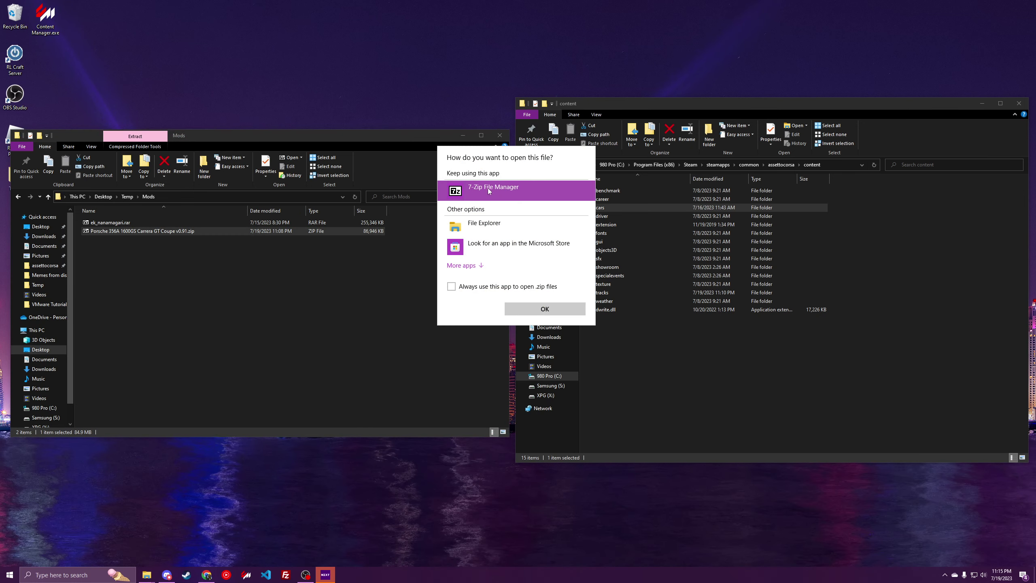
left_click(465, 265)
scroll(478, 286, "down", 3)
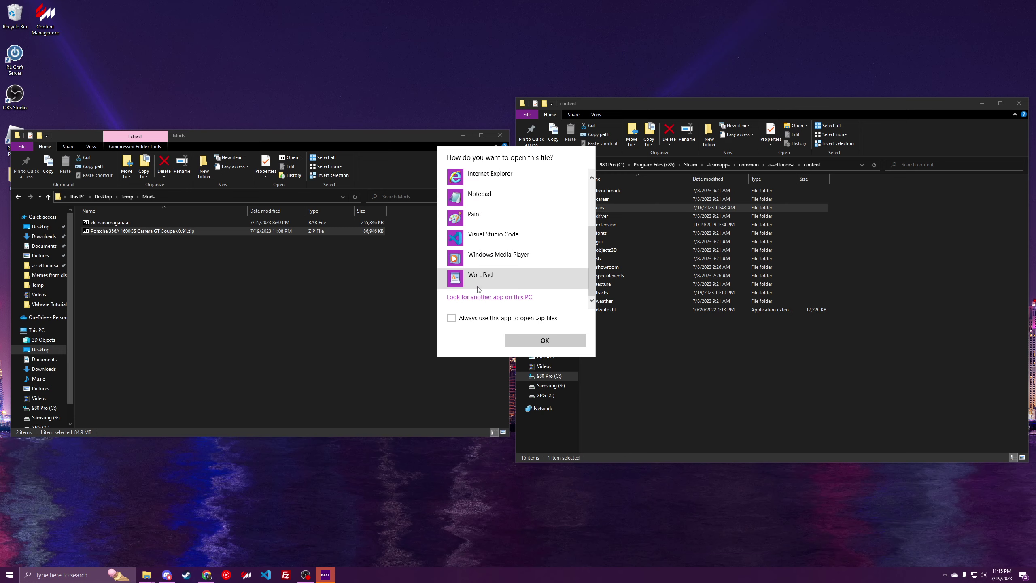
left_click(482, 294)
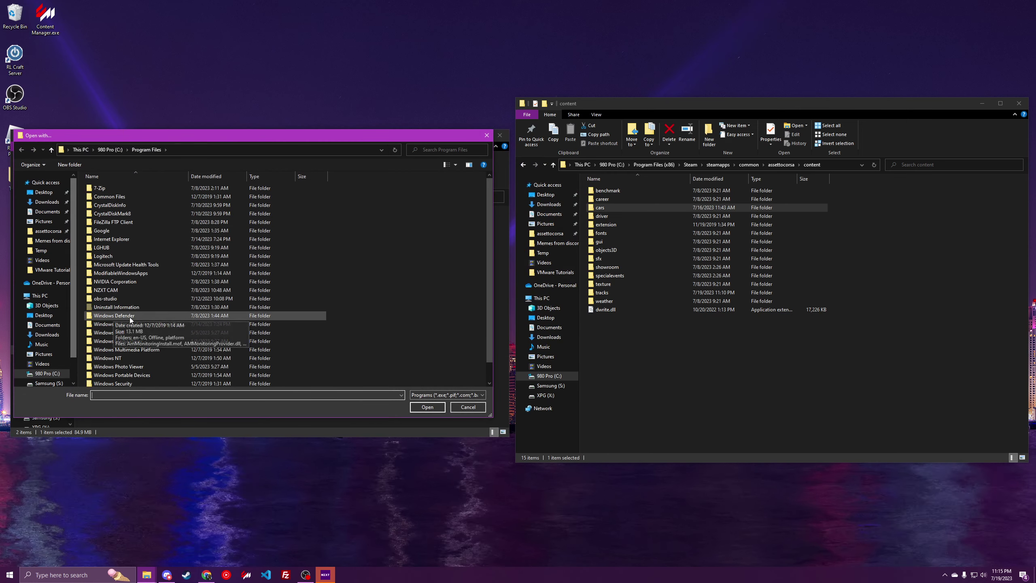
Browse to C:\Program Files\7-Zip and choose 7zFM.exe.
scroll(130, 318, "down", 1)
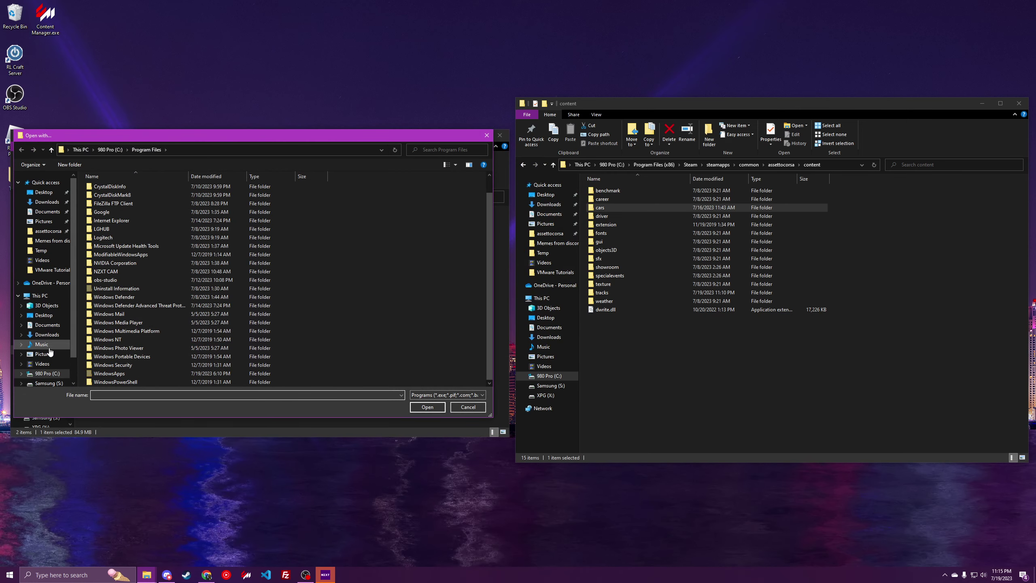
left_click(42, 363)
left_click(47, 373)
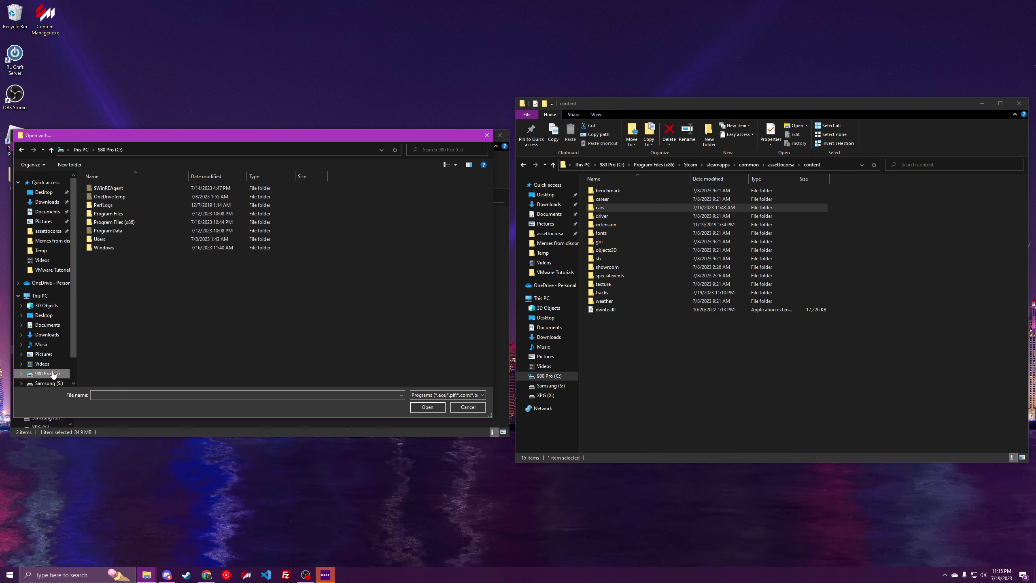
double_click(115, 223)
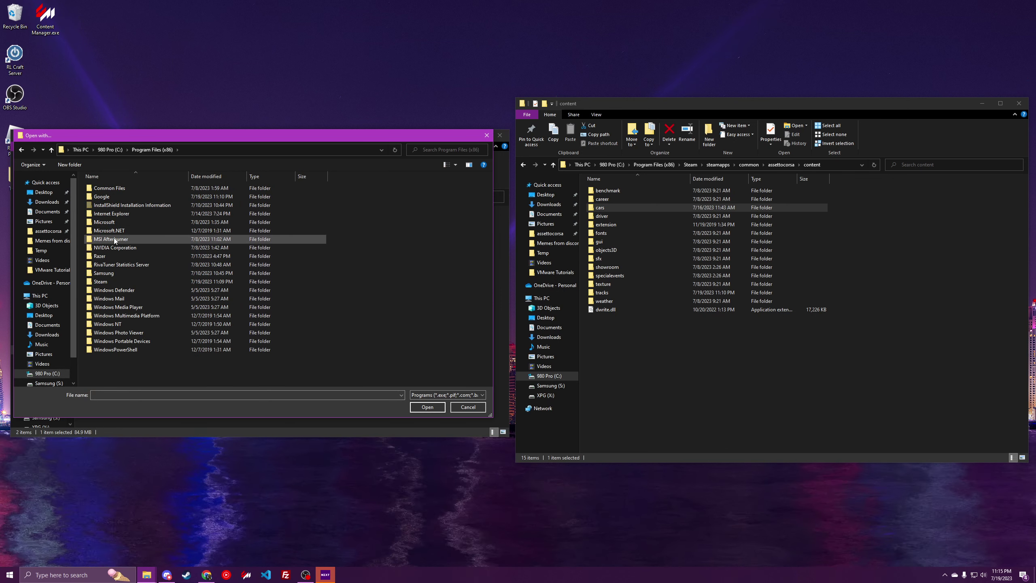
left_click(47, 373)
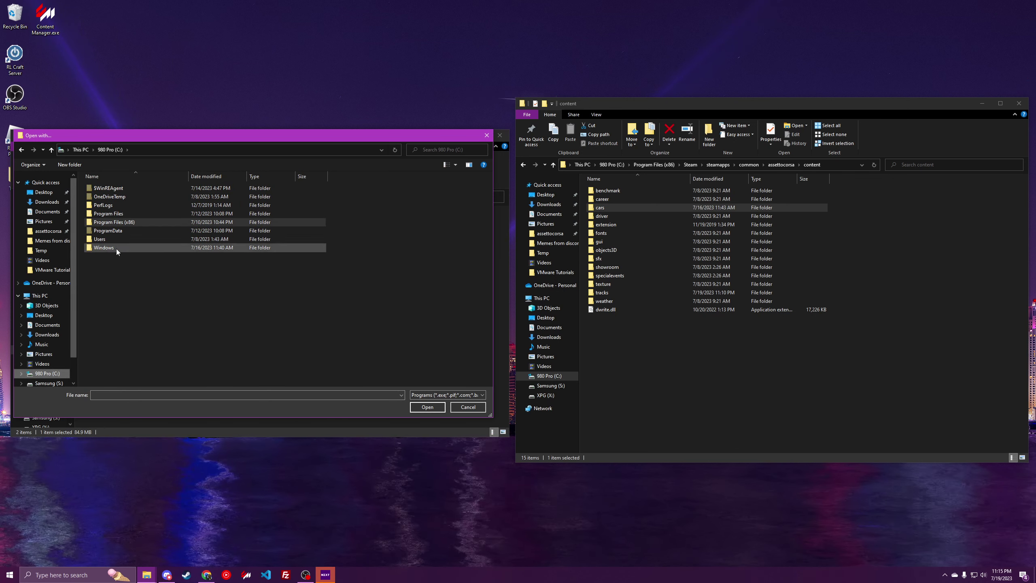
double_click(120, 214)
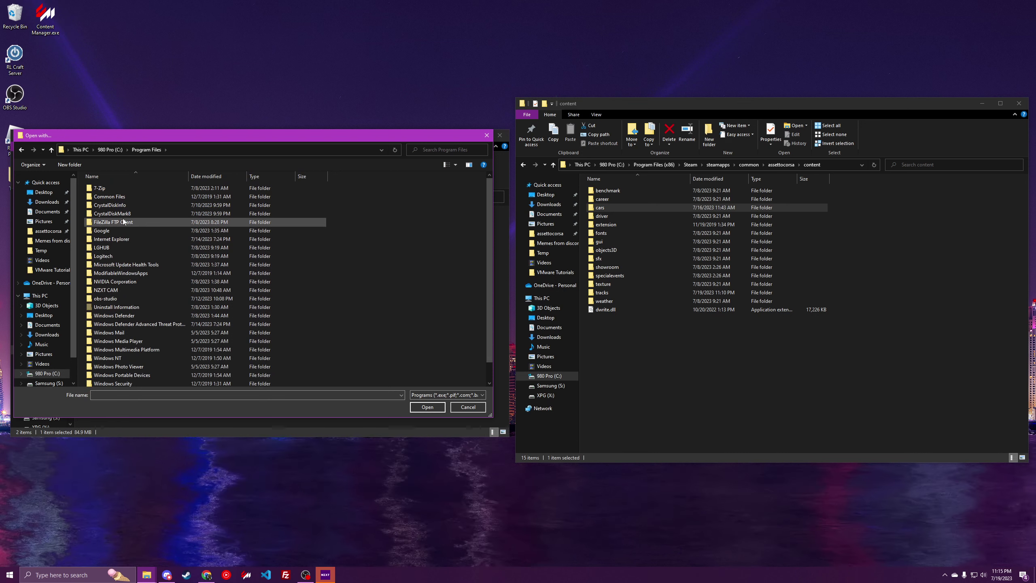
double_click(104, 189)
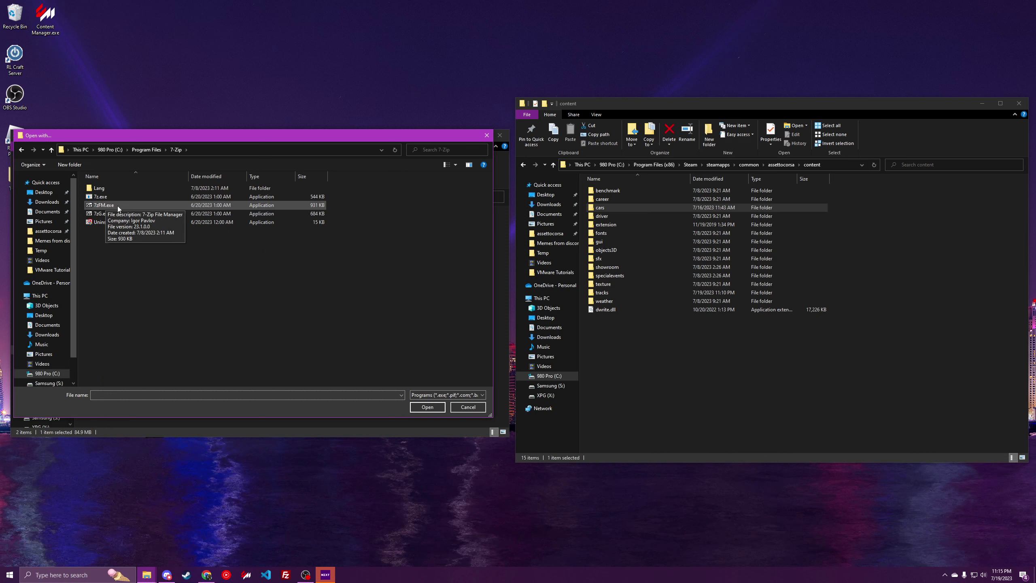
left_click(114, 206)
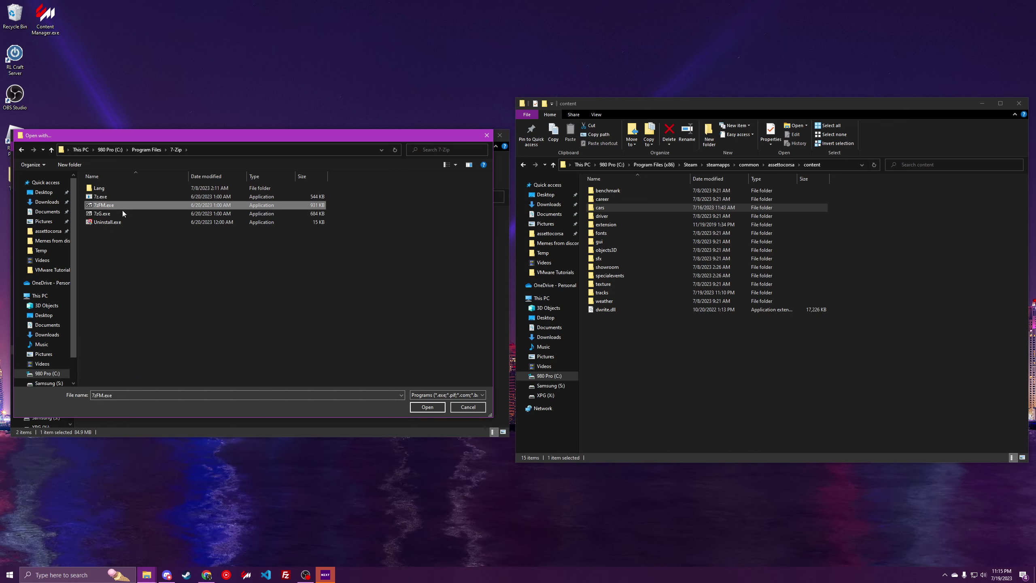
Open the Porsche ZIP in 7-Zip File Manager and widen its Name column.
left_click(422, 407)
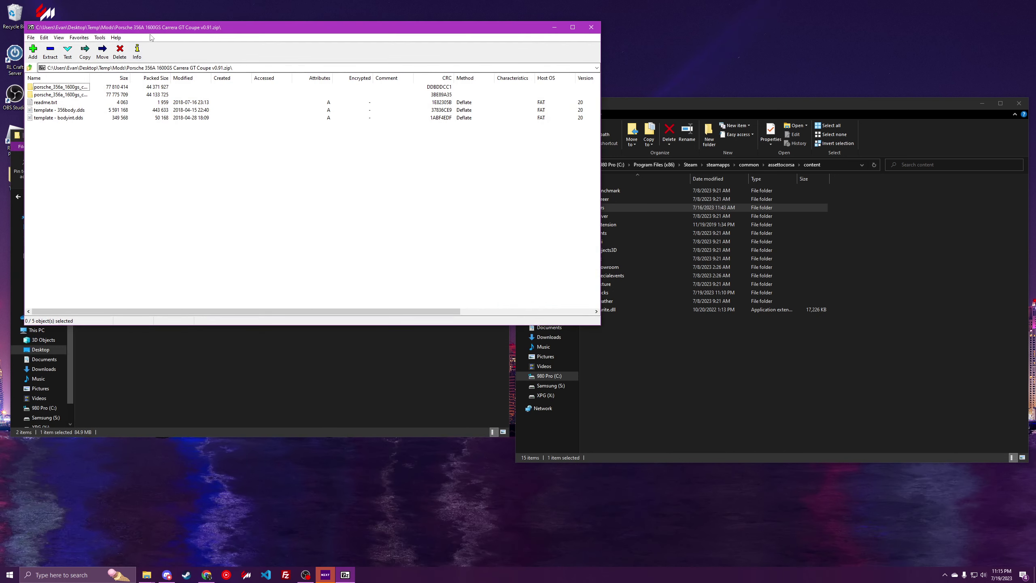
left_click_drag(151, 33, 188, 151)
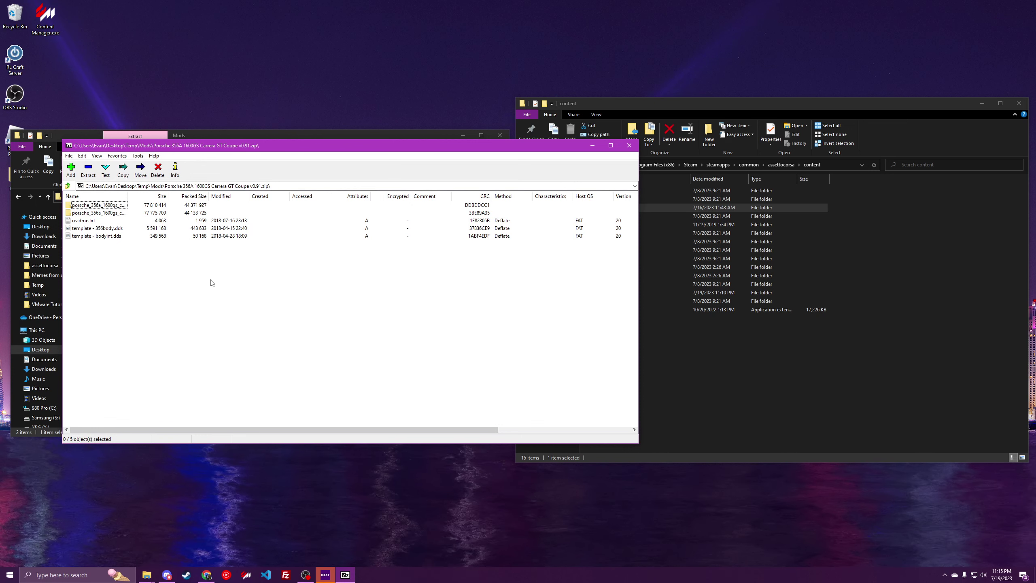
left_click_drag(127, 197, 207, 201)
left_click(156, 212)
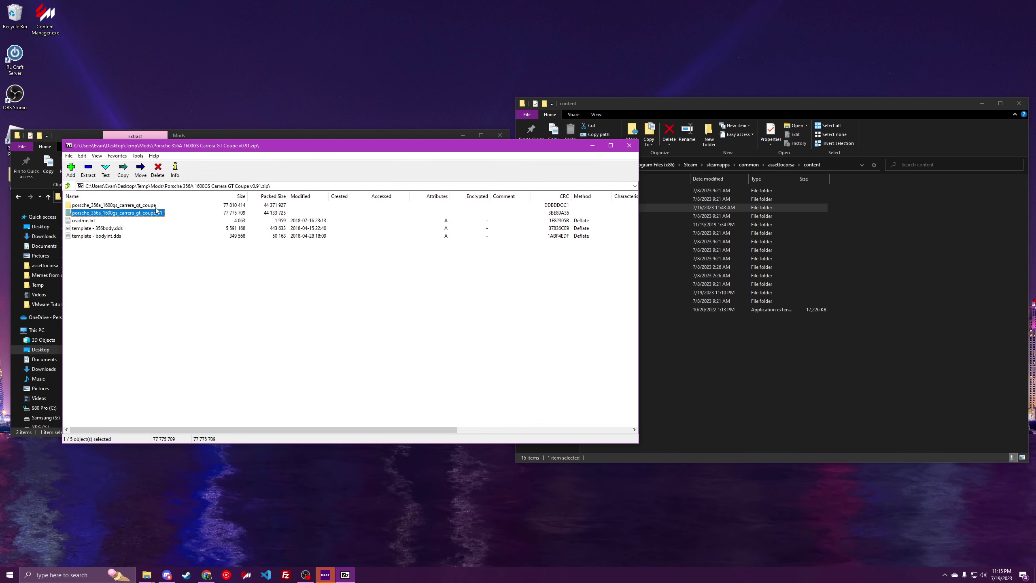
Review the car folders, readme and template files, then select both porsche folders.
left_click(154, 205)
left_click(157, 212)
left_click(147, 205)
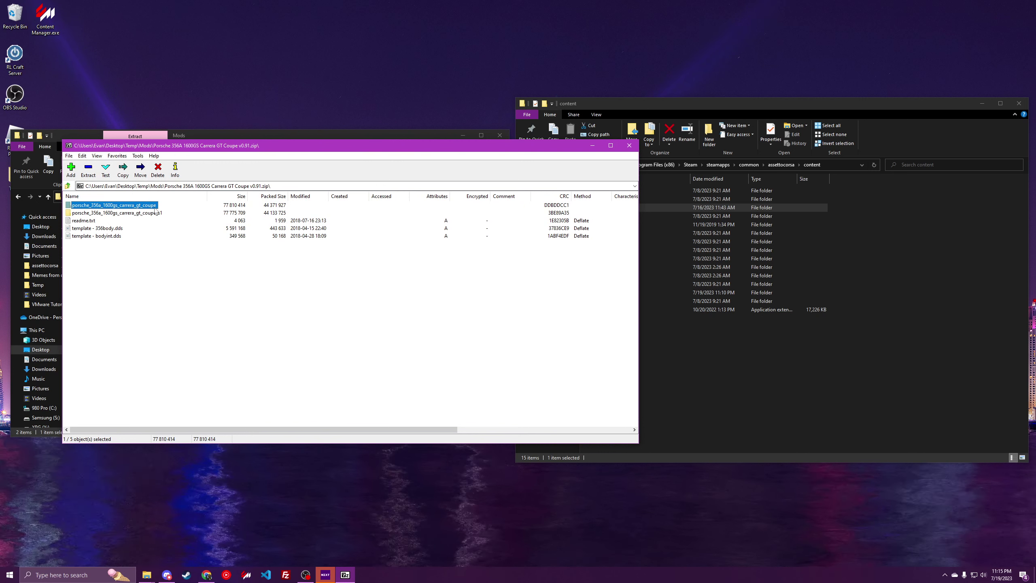
left_click(93, 221)
left_click(93, 228)
left_click(98, 236)
left_click(90, 227)
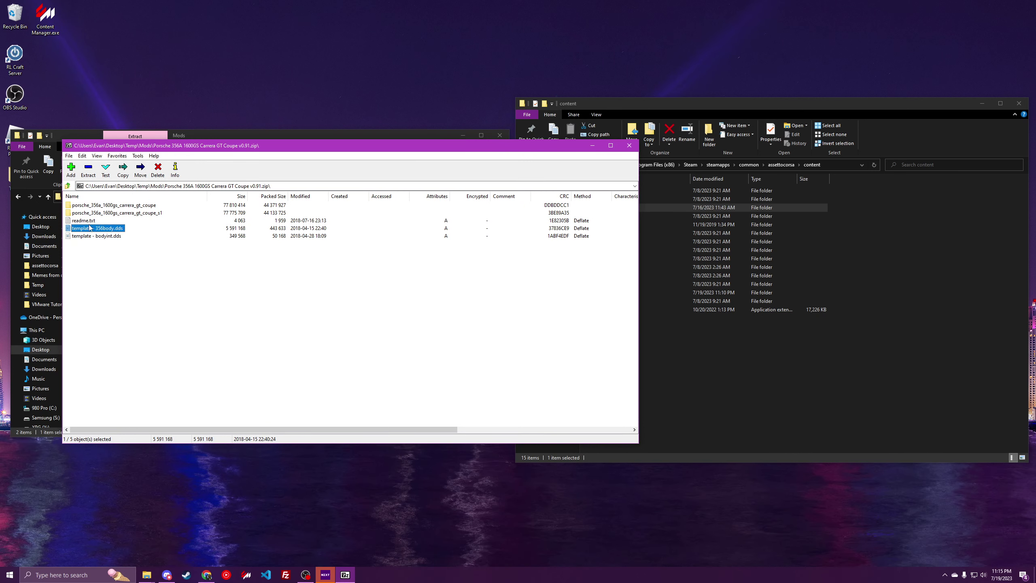
left_click(89, 221)
left_click(151, 286)
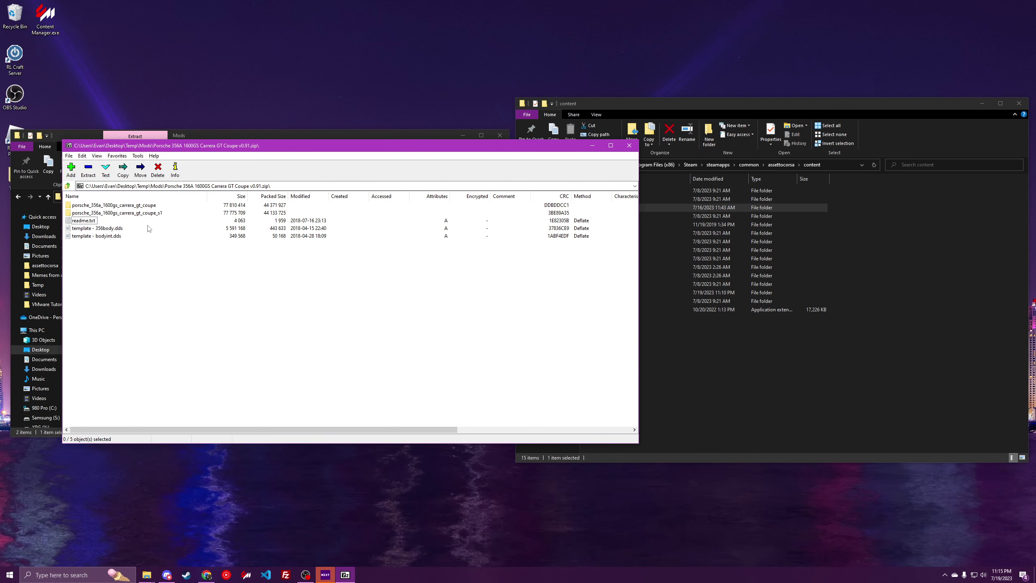
left_click(151, 214)
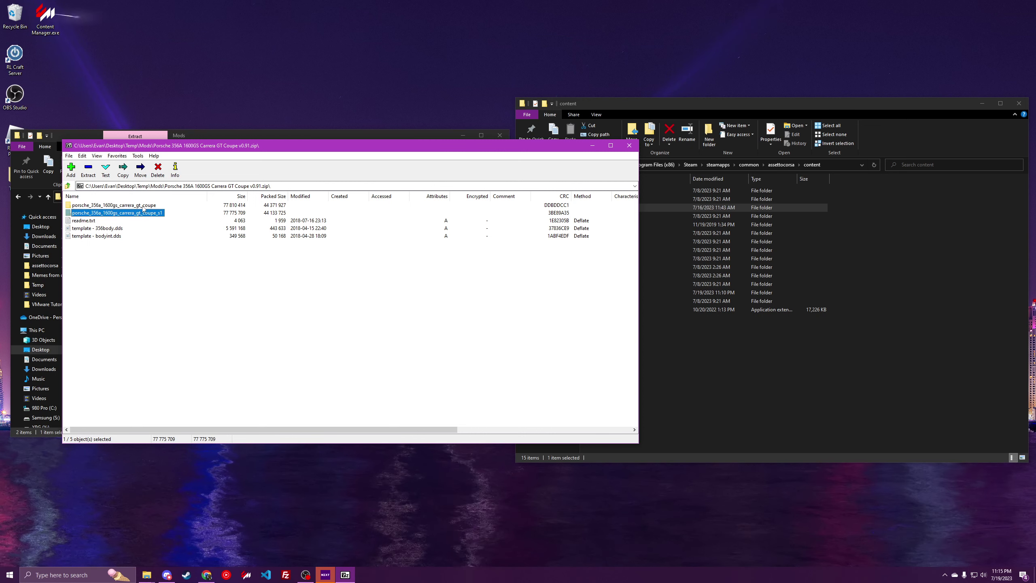
left_click(144, 205, "ctrl")
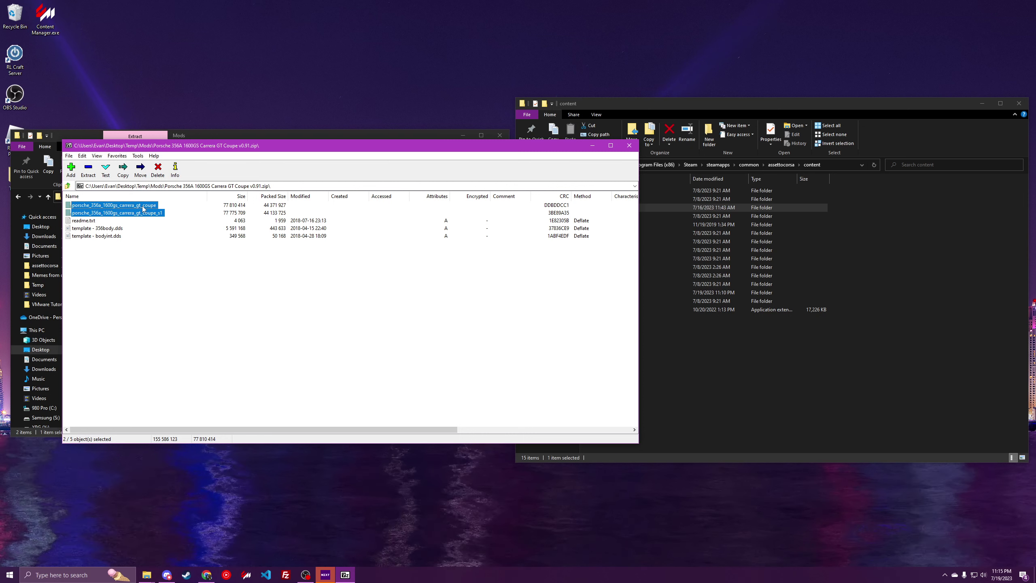
Copy both Porsche car folders to the pasted assettocorsa\content\cars path.
right_click(144, 209)
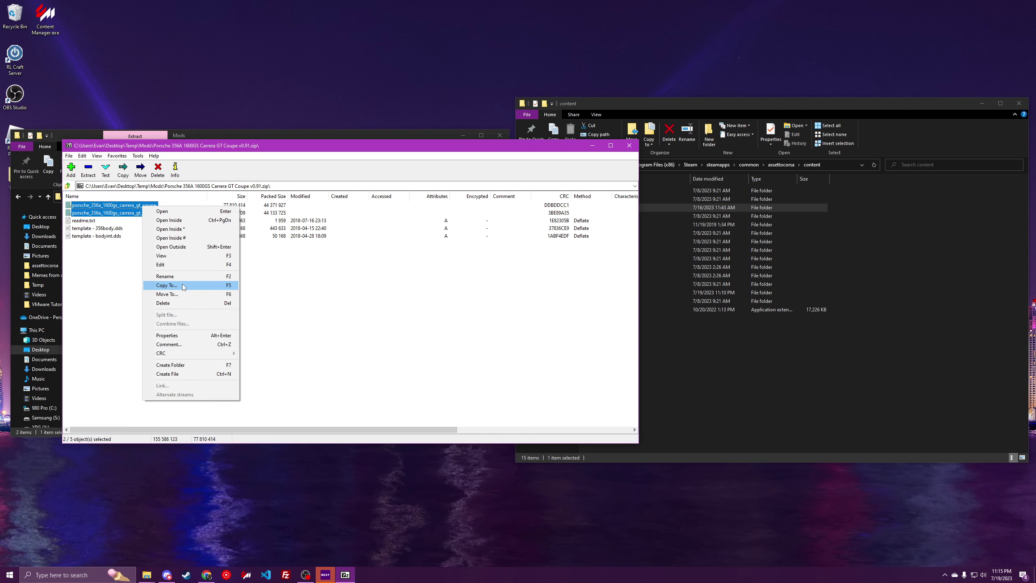
left_click(228, 287)
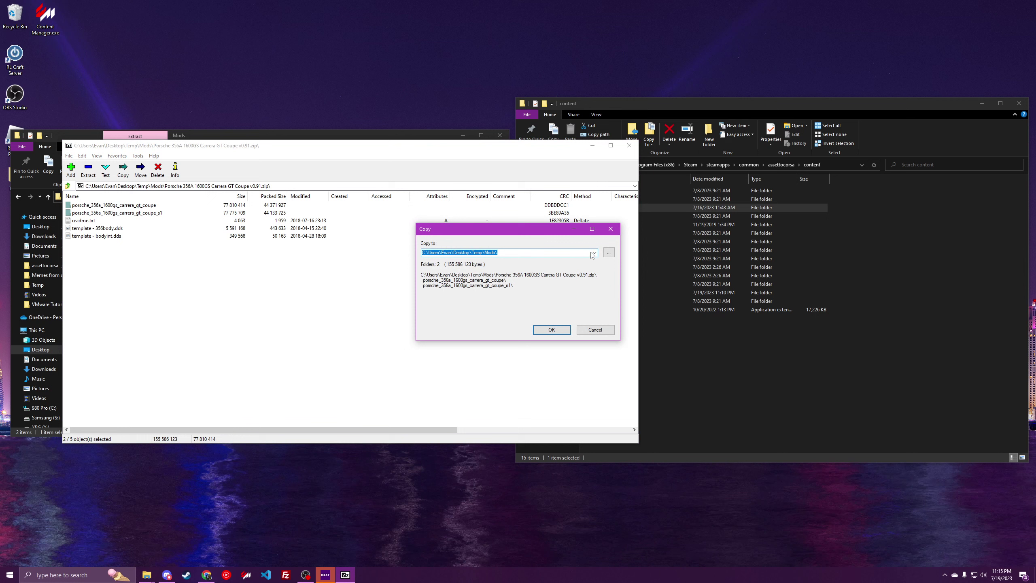
left_click(593, 253)
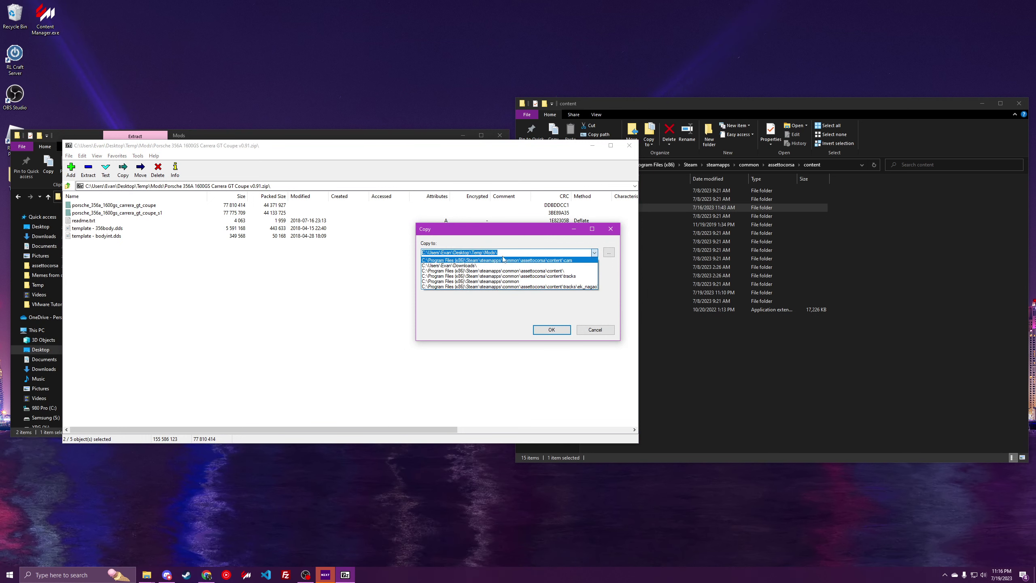
left_click(513, 252)
type("C:\\Program Files (x86)\\Steam\\steamapps\\common\\assettocorsa\\content")
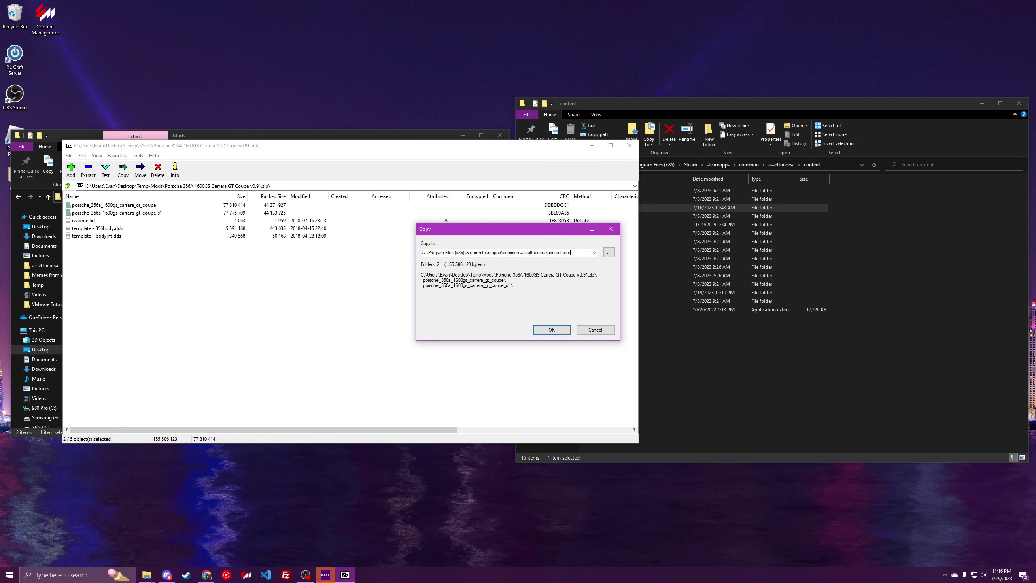
left_click_drag(578, 252, 419, 253)
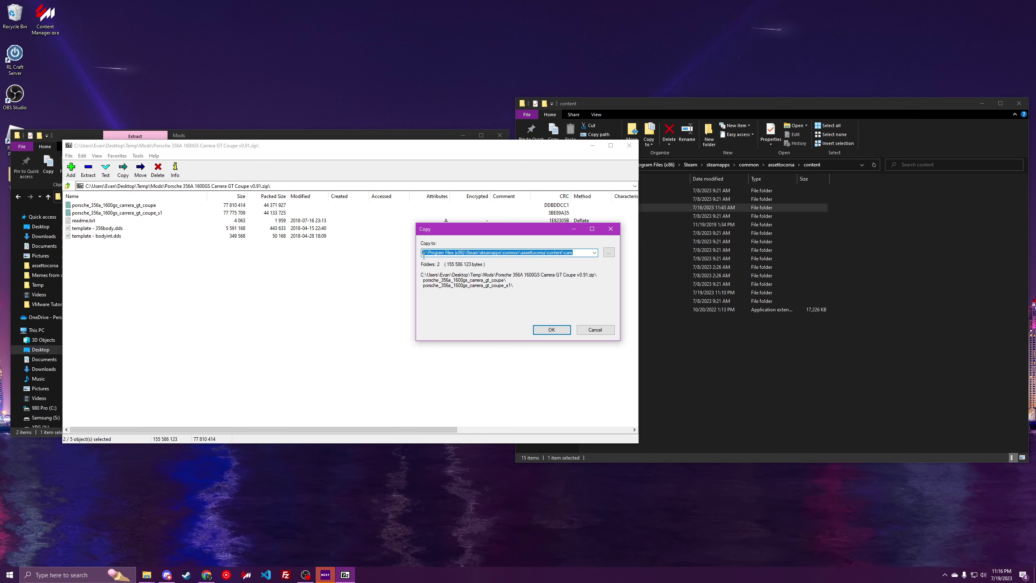
left_click(539, 329)
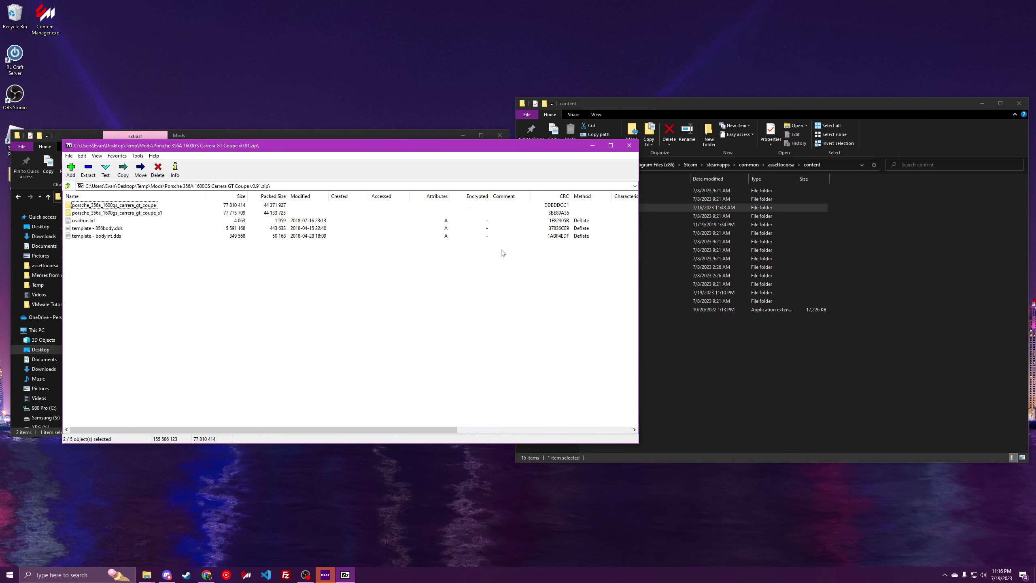
Close the Porsche archive and open ek_nanamagari.rar in 7-Zip.
left_click(629, 145)
left_click(202, 260)
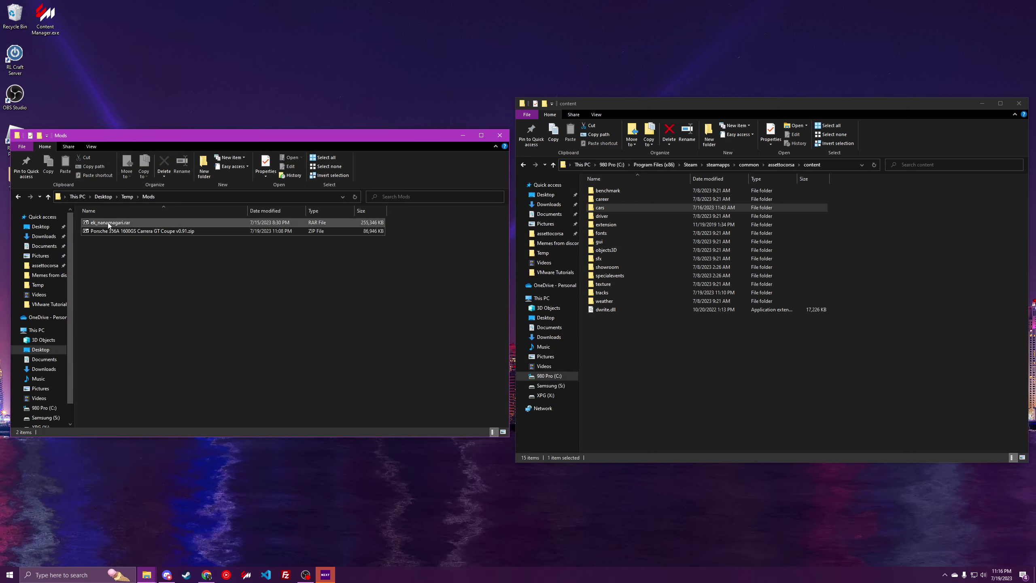
double_click(108, 223)
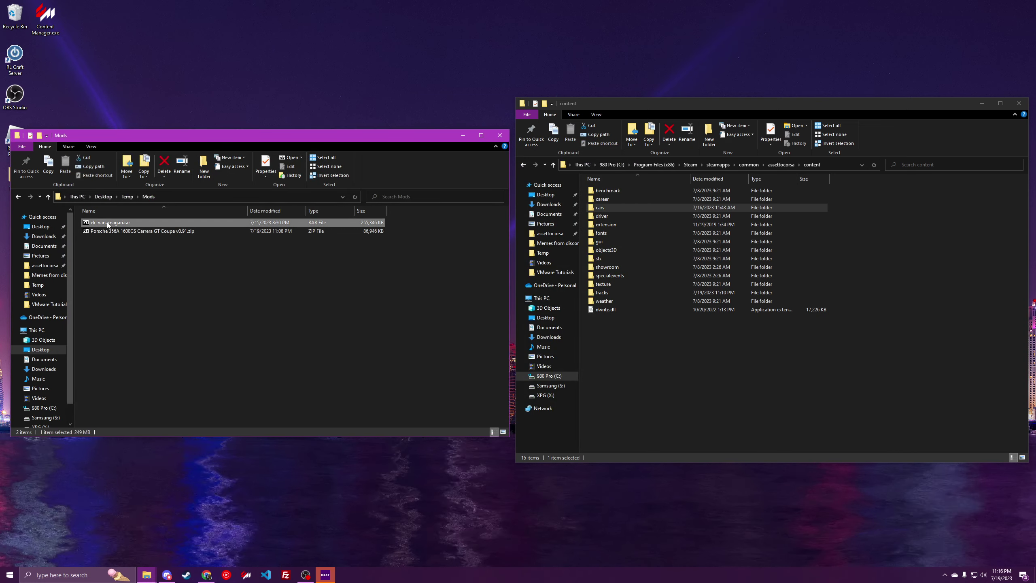
left_click_drag(175, 145, 157, 141)
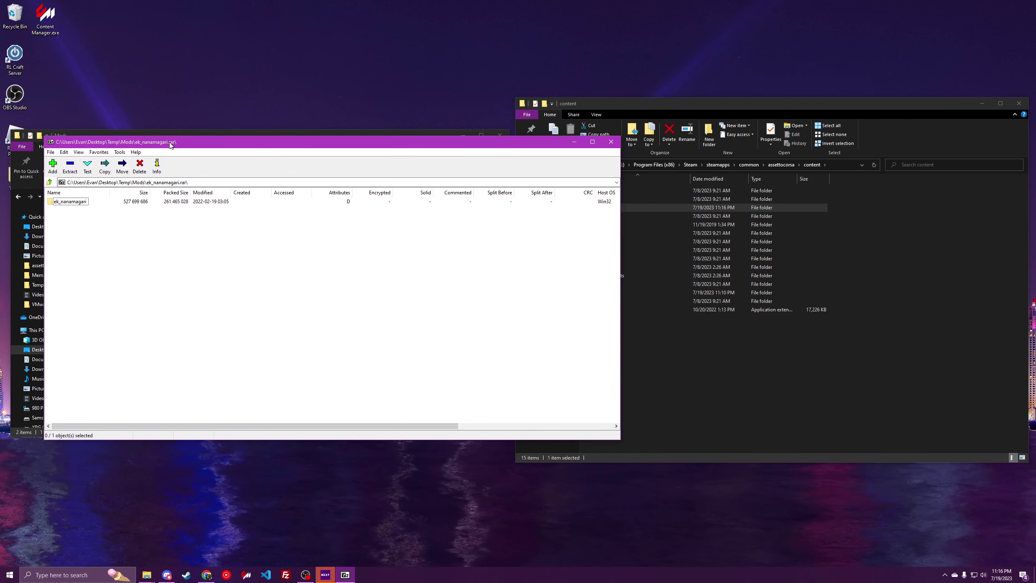
left_click(724, 102)
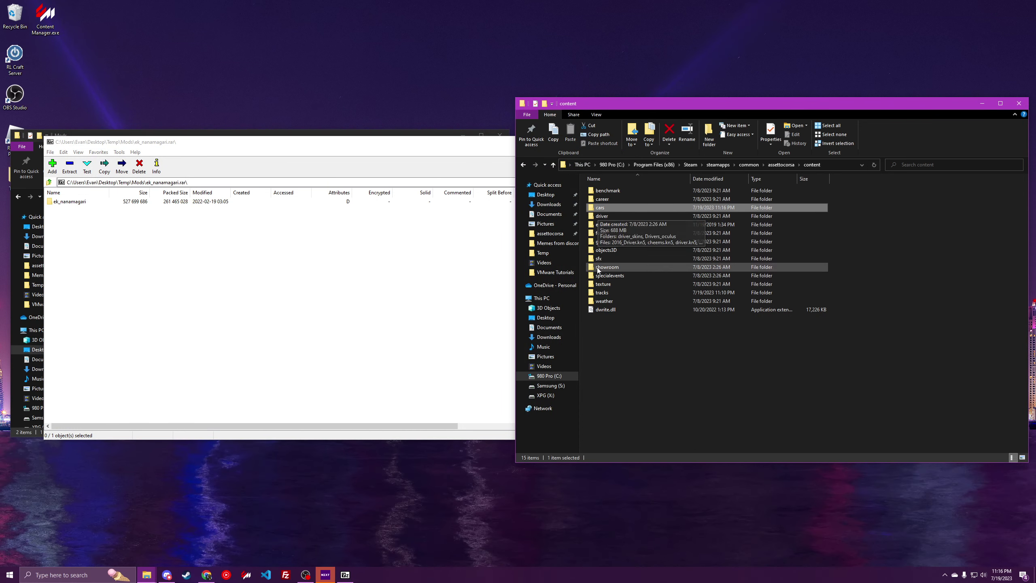
left_click(71, 202)
Copy the ek_nanamagari folder to content\tracks, picked from the recent destinations list.
right_click(75, 203)
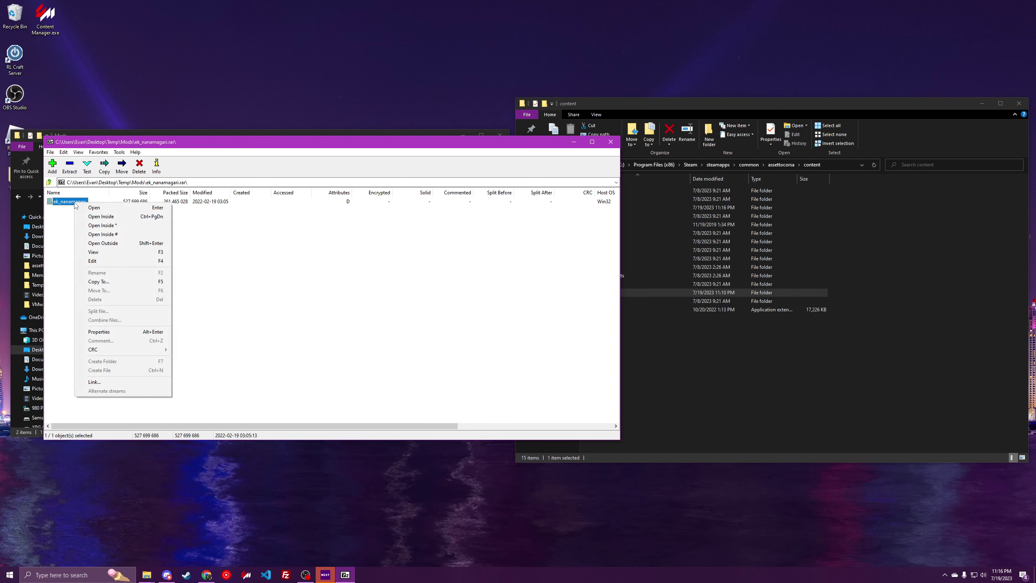
left_click(157, 283)
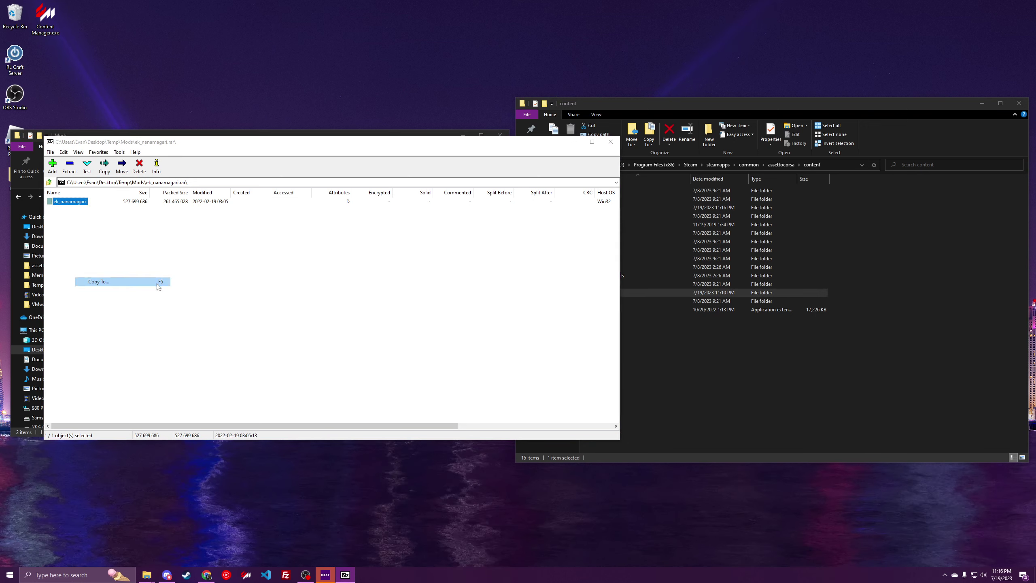
left_click(594, 252)
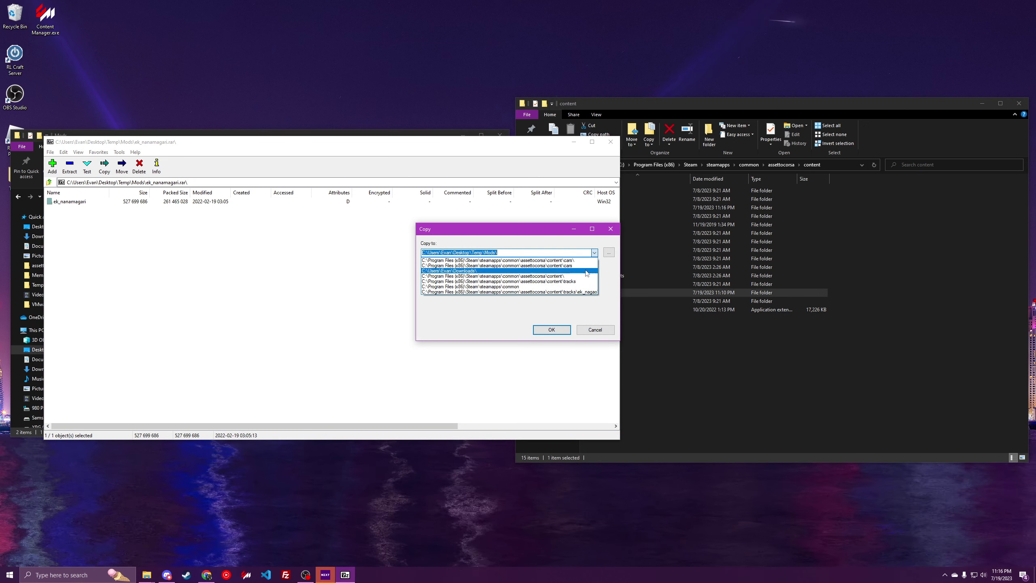
left_click(581, 282)
left_click_drag(577, 252, 419, 253)
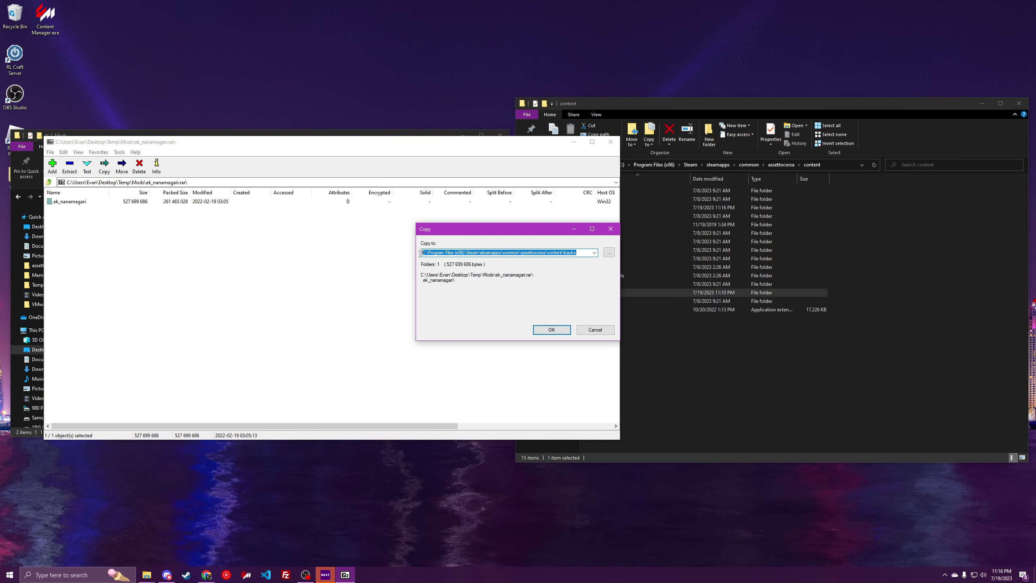
left_click(536, 329)
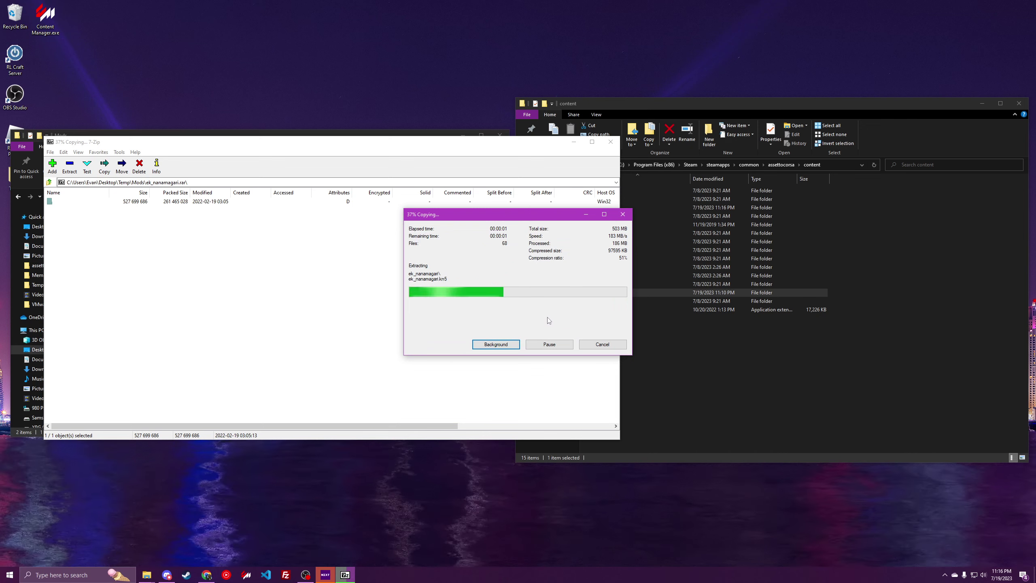
Close 7-Zip and the content window, then launch Content Manager.
left_click(611, 143)
left_click(1019, 103)
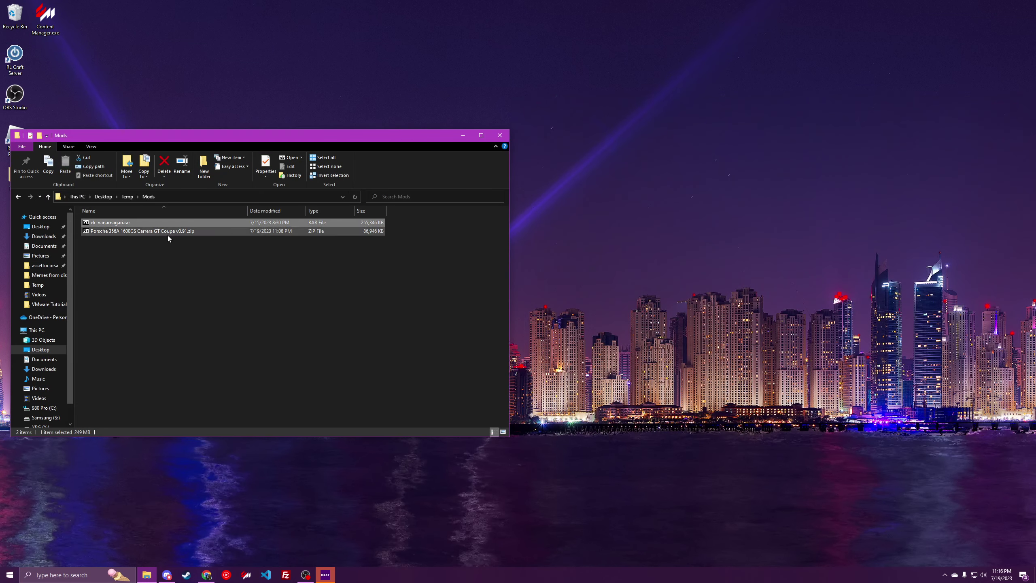
left_click(115, 239)
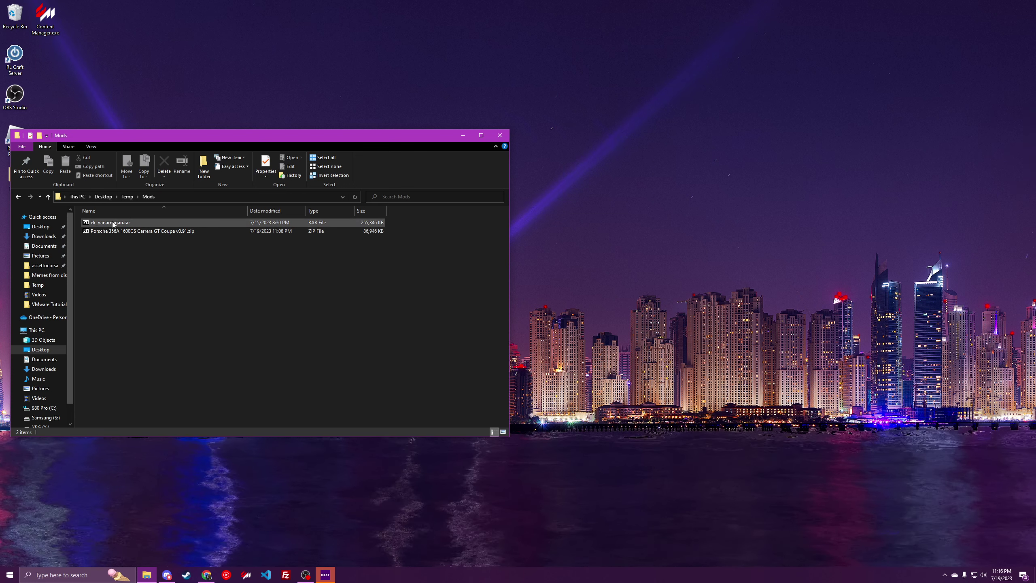
left_click(241, 447)
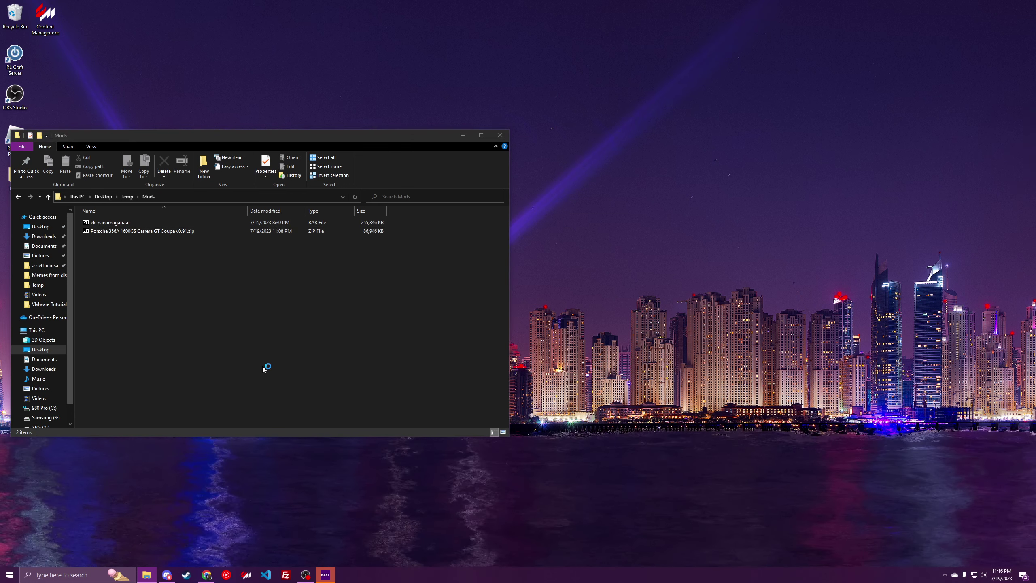